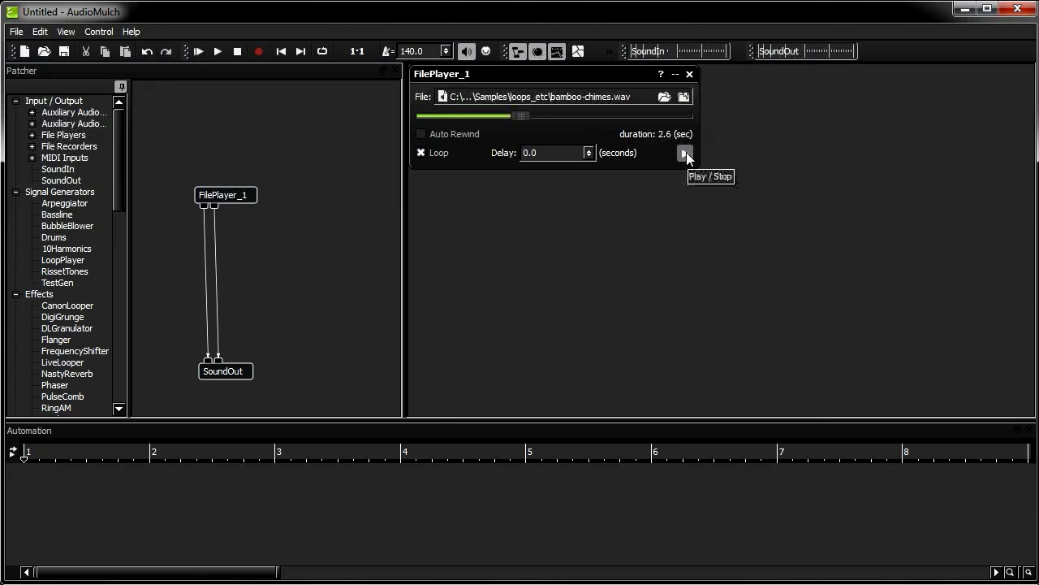
Start FilePlayer_1 looping bamboo-chimes.wav into SoundOut.
left_click(686, 153)
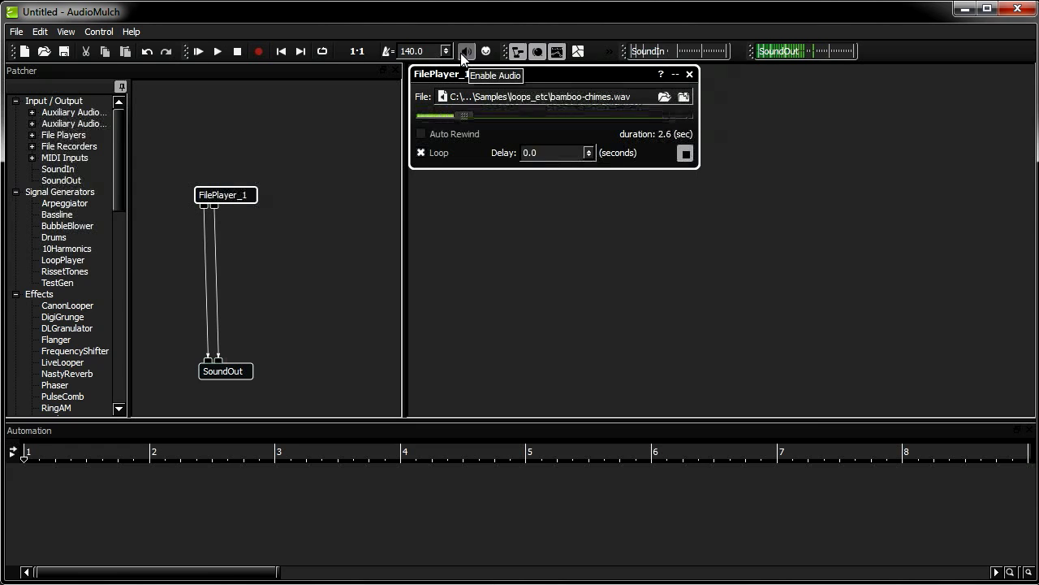
Add an SDelay module from the Effects list to the patch.
left_click_drag(124, 154, 119, 186)
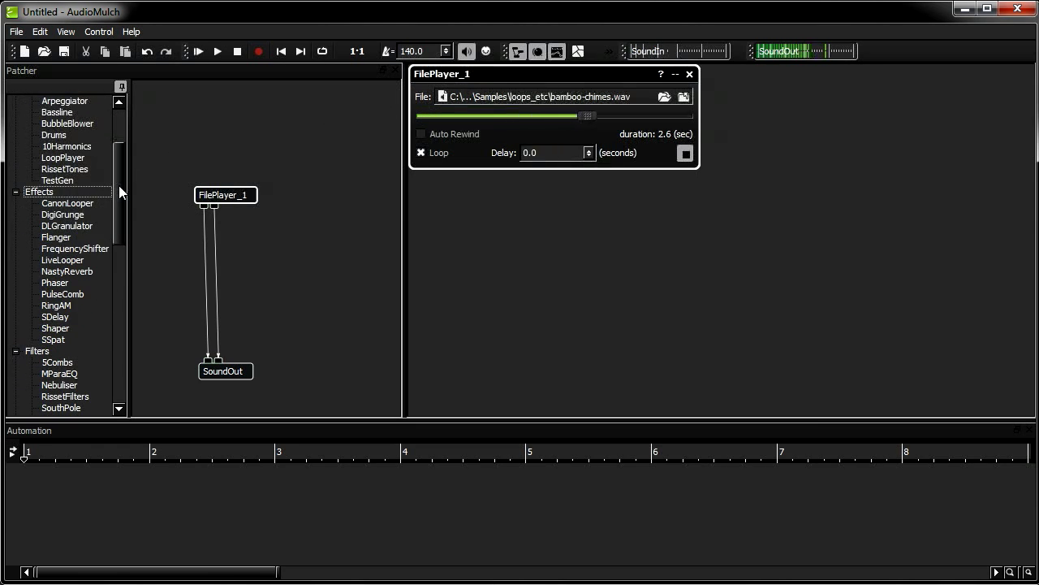
left_click_drag(61, 324, 300, 237)
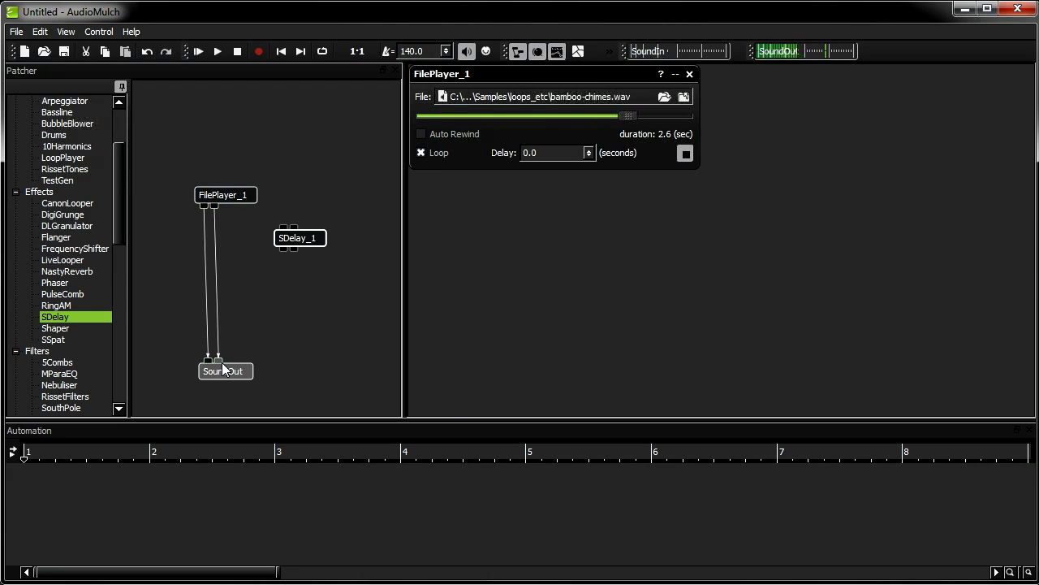
Delete both direct FilePlayer_1-to-SoundOut cables.
left_click(205, 293)
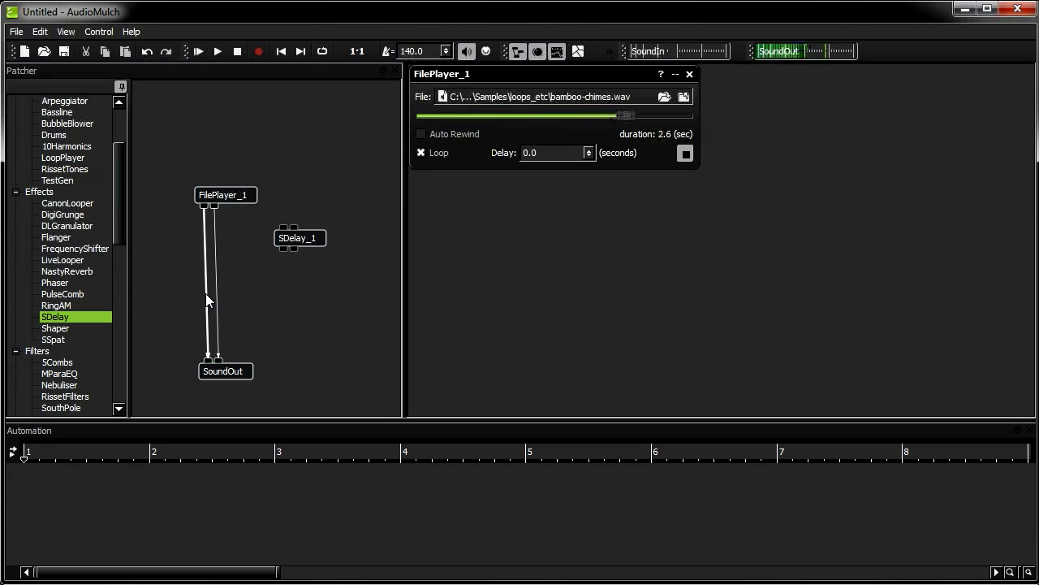
key("Delete")
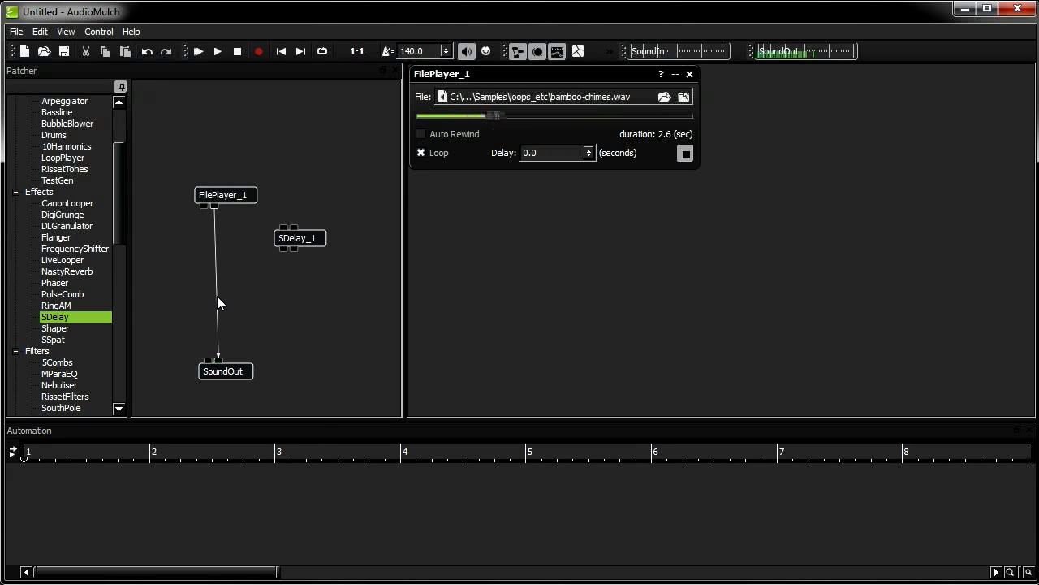
right_click(218, 296)
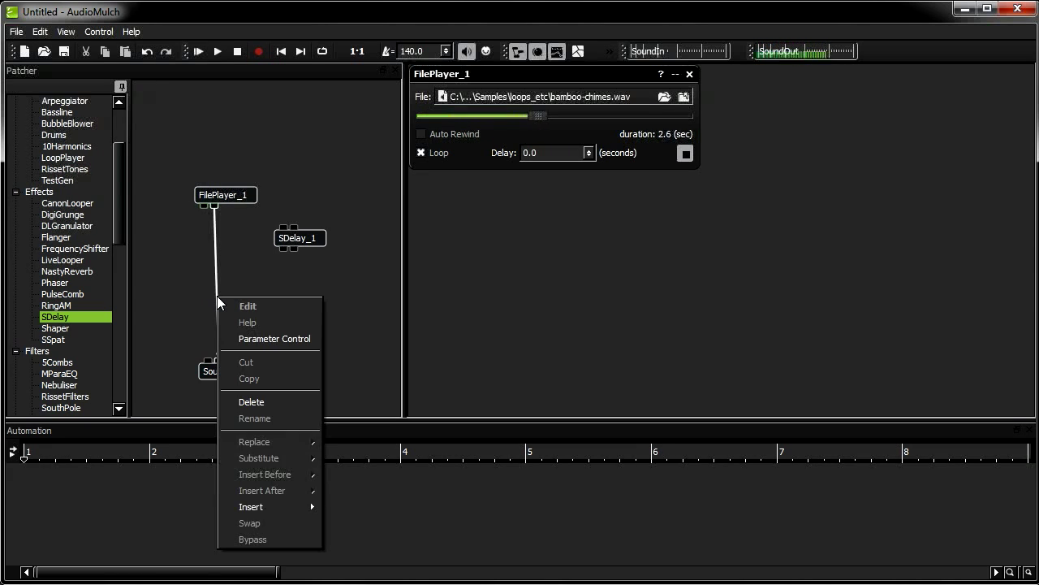
left_click(258, 402)
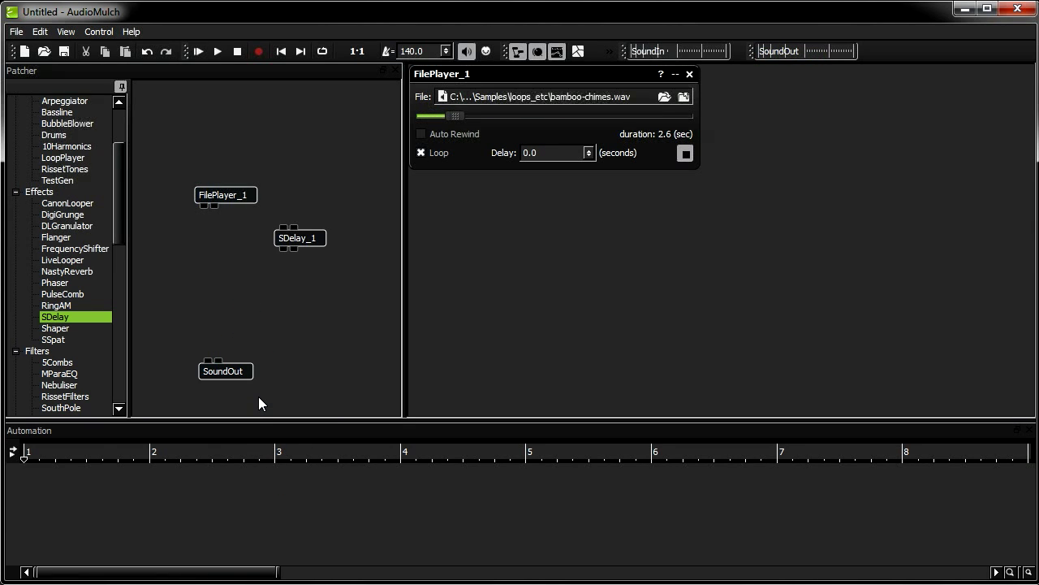
Wire both FilePlayer_1 outputs into SDelay_1 and SDelay_1's left output into SoundOut.
left_click_drag(204, 206, 280, 228)
left_click_drag(217, 209, 209, 361)
left_click_drag(294, 249, 220, 361)
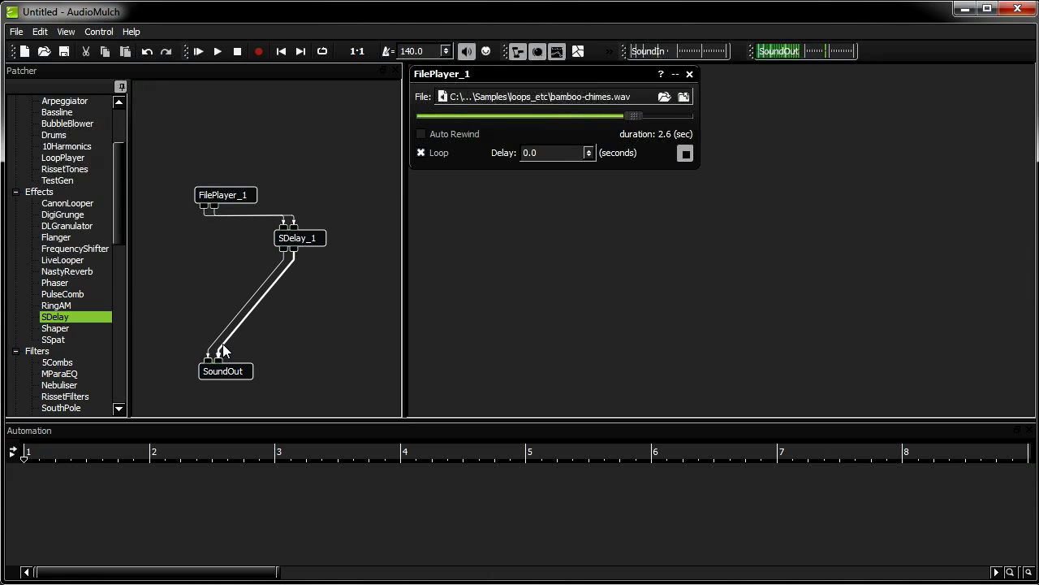
Delete the three cables connecting SDelay_1 to FilePlayer_1 and SoundOut.
key("Delete")
left_click(220, 333)
key("Delete")
left_click(254, 214)
key("Delete")
key("Delete")
Reconnect FilePlayer_1 directly to SoundOut, insert SDelay_1 onto those cables, and move it lower-right.
left_click_drag(204, 206, 208, 360)
left_click_drag(212, 205, 218, 361)
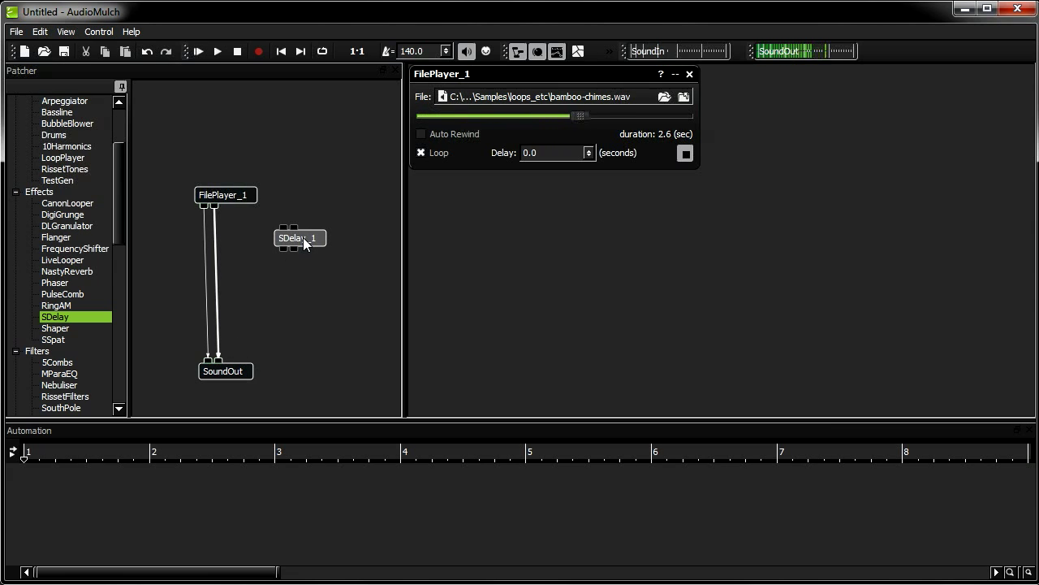
left_click_drag(302, 238, 200, 216)
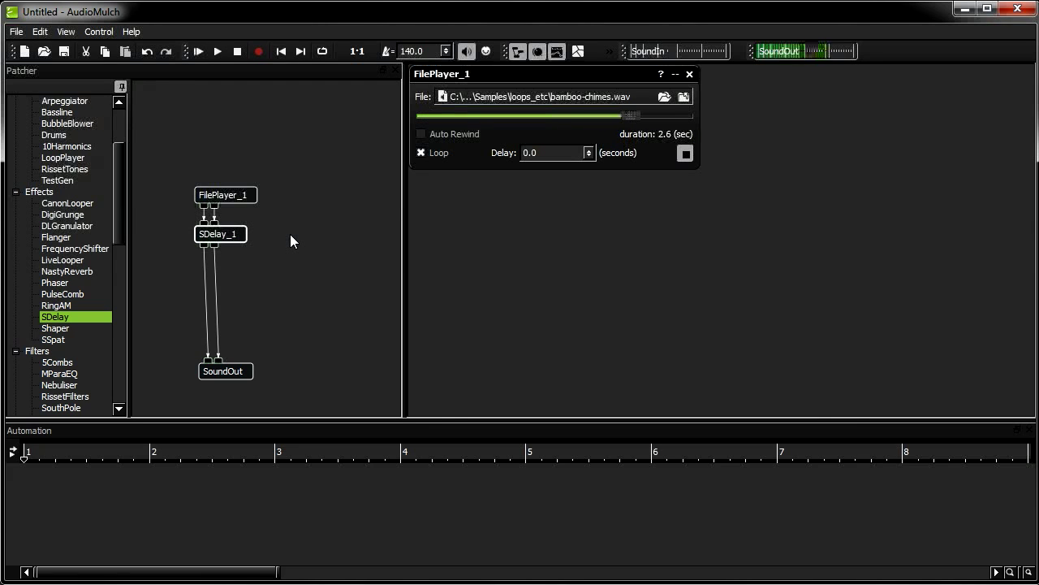
left_click_drag(228, 233, 275, 254)
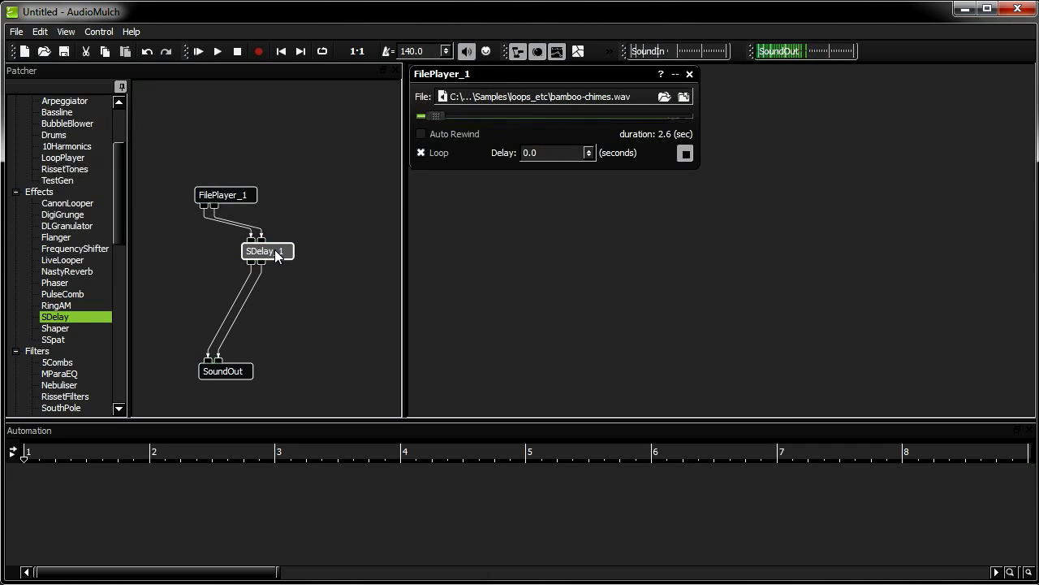
Remove SDelay_1 from the chain and reinsert it on the cables just under FilePlayer_1.
right_click(275, 254)
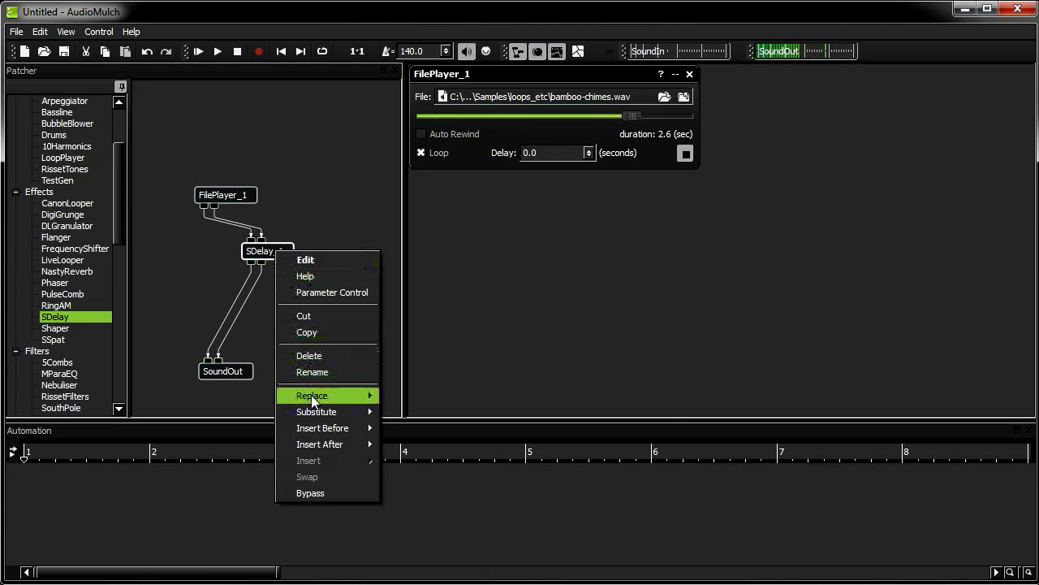
left_click(317, 493)
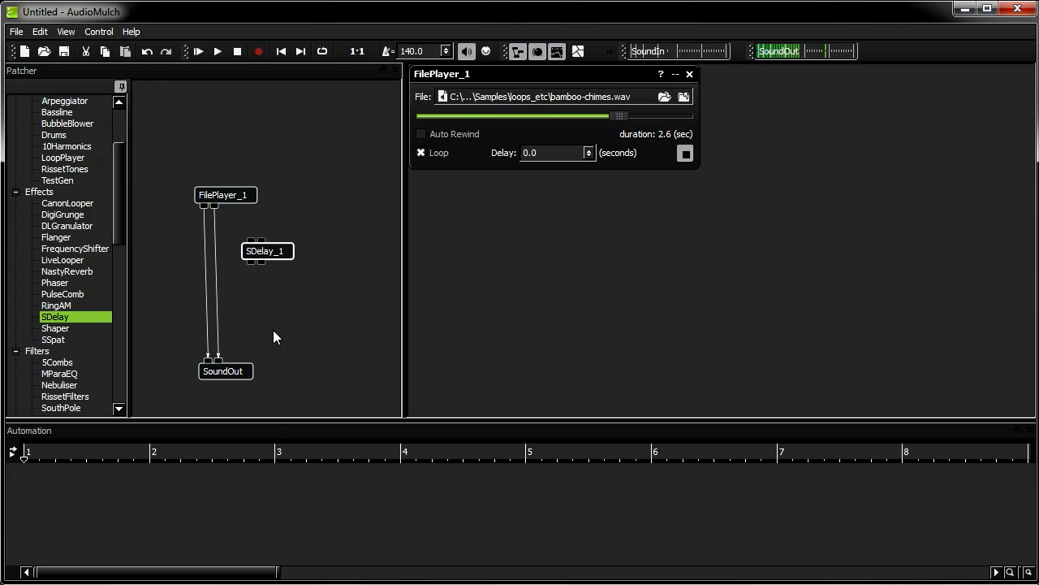
left_click_drag(271, 248, 204, 216)
Lower SDelay_1's left delay time to 20.0 ms, keeping the right at 200.0 ms.
left_click(208, 236)
double_click(208, 236)
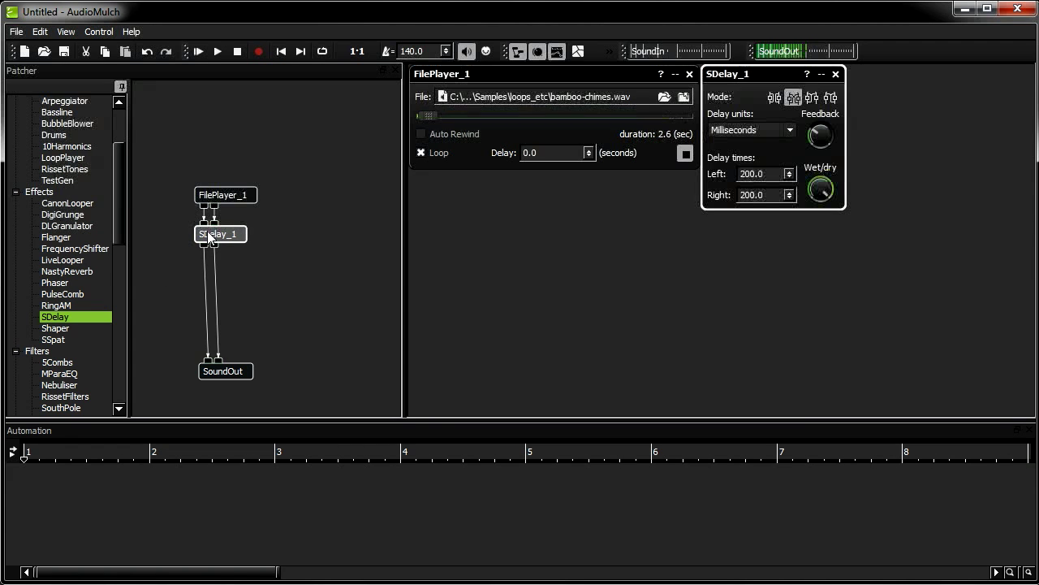
left_click_drag(789, 173, 790, 182)
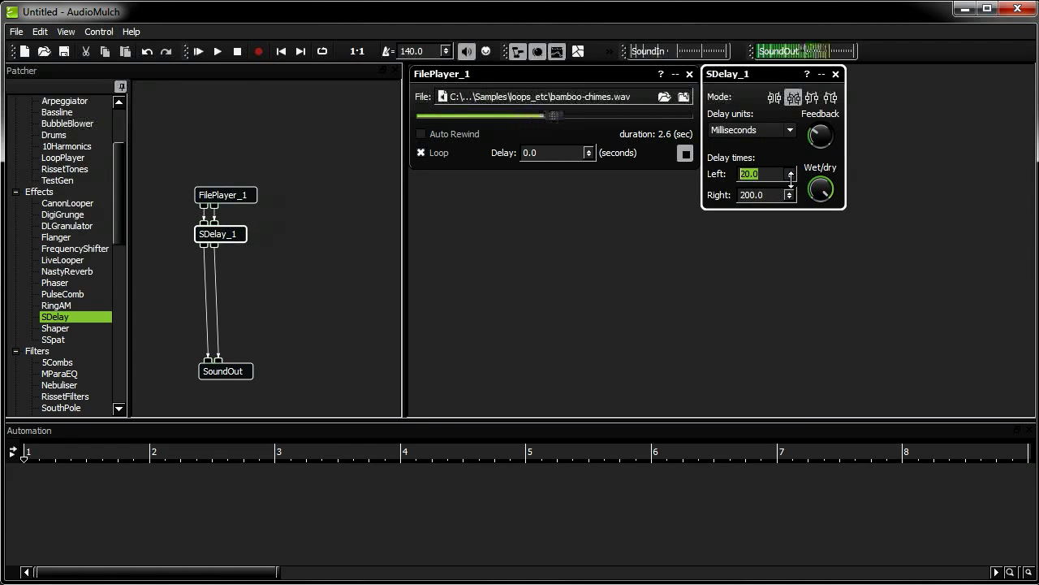
mouse_move(814, 120)
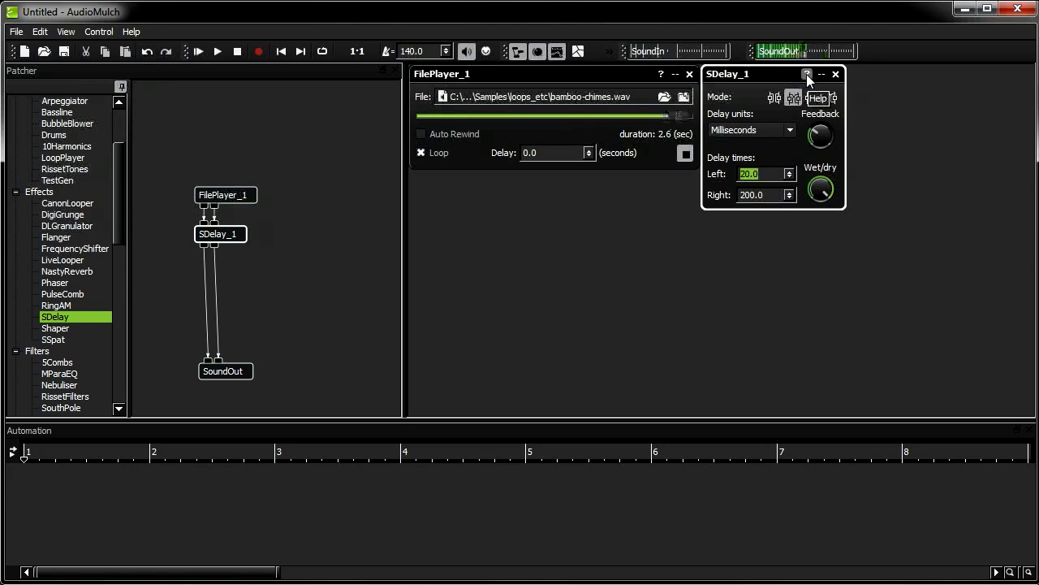
View the SDelay help page, then close it.
left_click(806, 74)
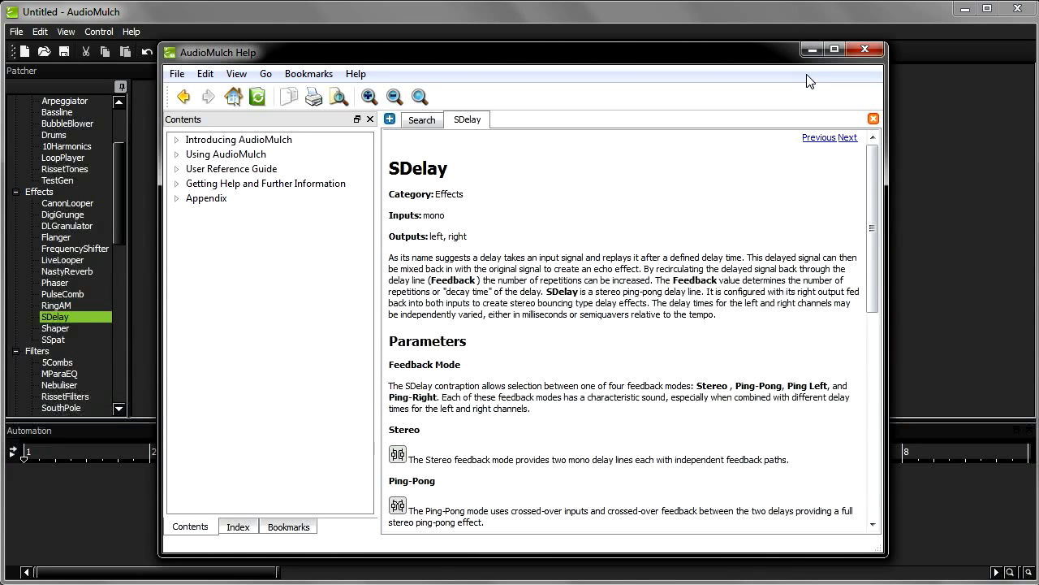
left_click(864, 51)
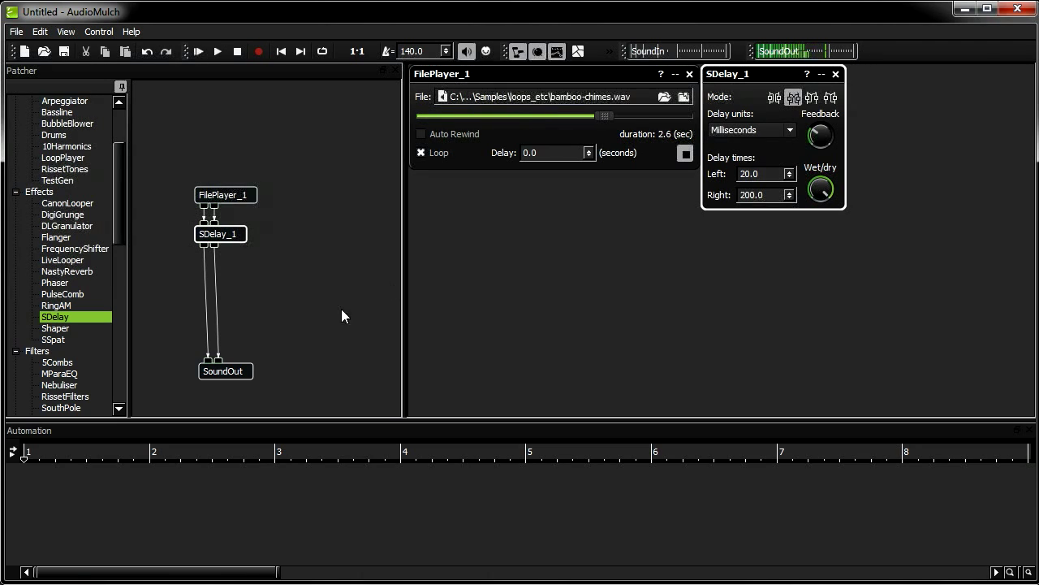
Set SoundOut's recording file to 'chimes delayed.wav' on the Desktop.
left_click(231, 371)
left_click(231, 371)
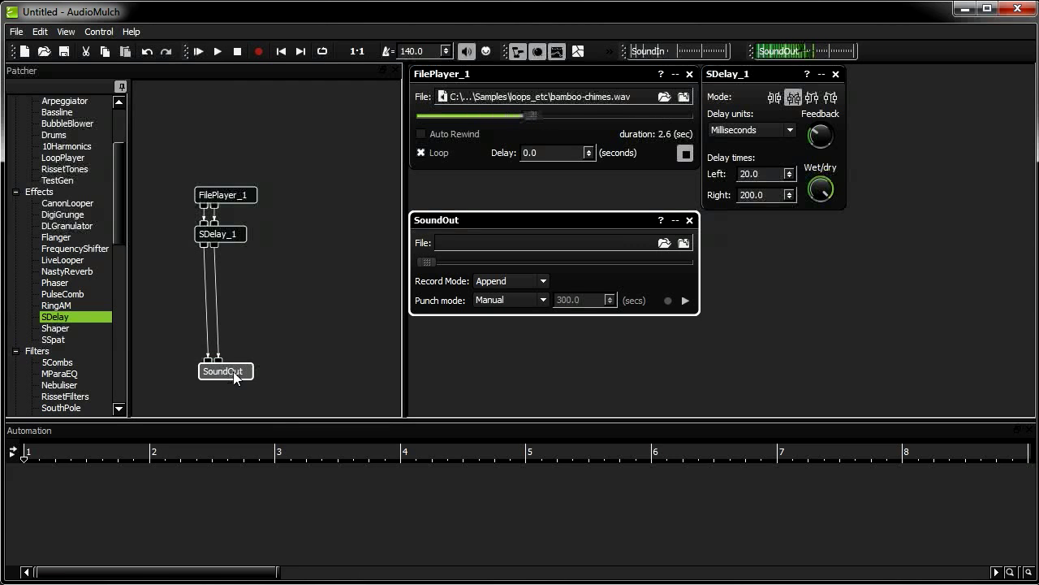
left_click(664, 242)
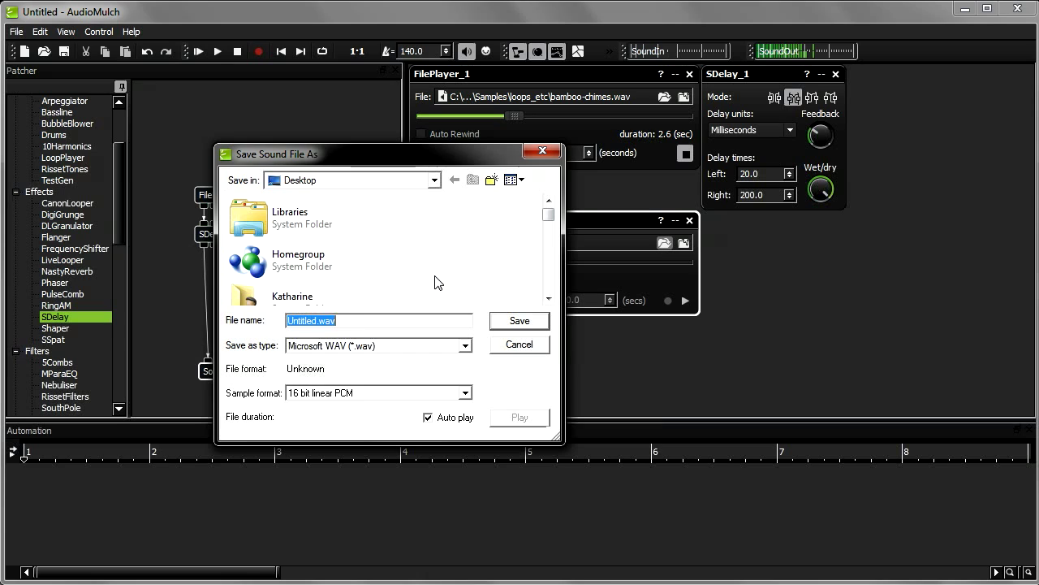
type("chimes delayed")
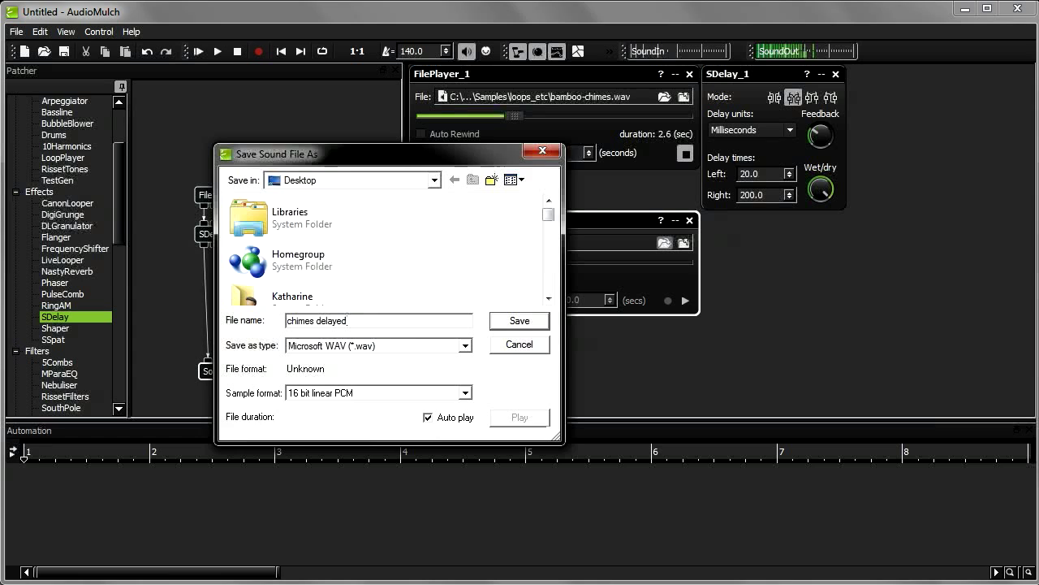
key("Return")
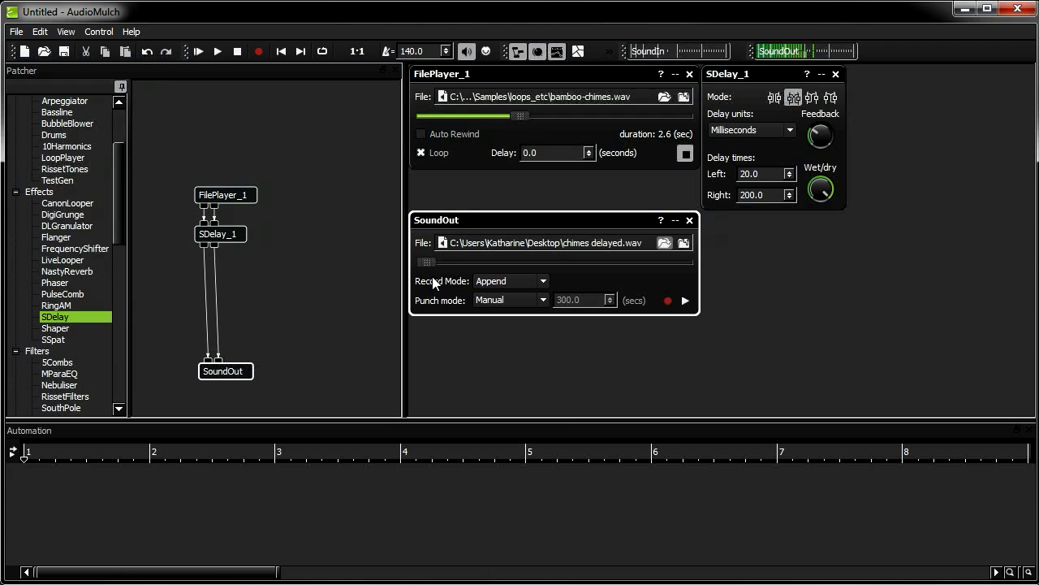
left_click(543, 301)
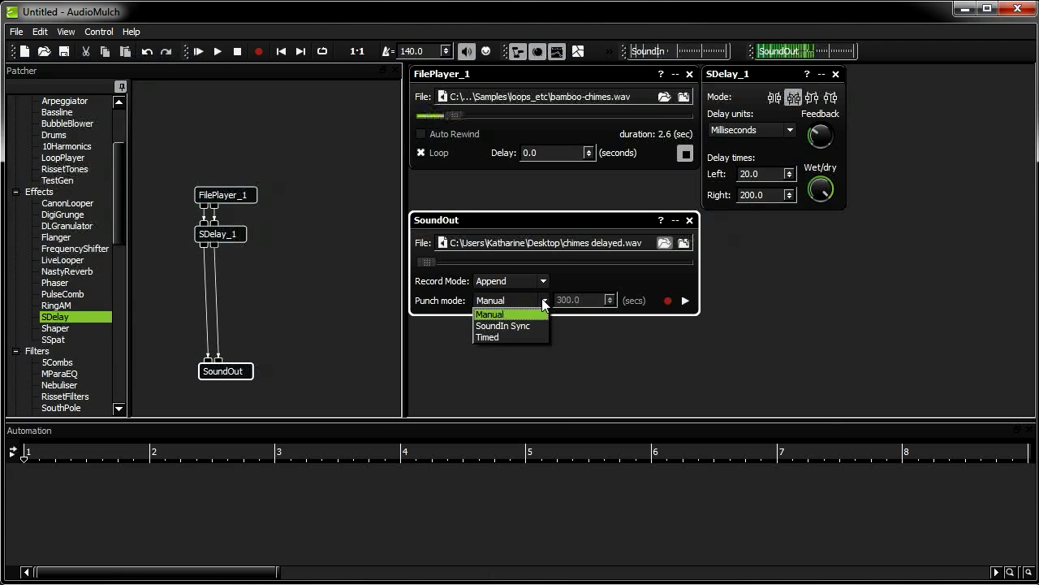
left_click(543, 298)
left_click(543, 280)
left_click(543, 280)
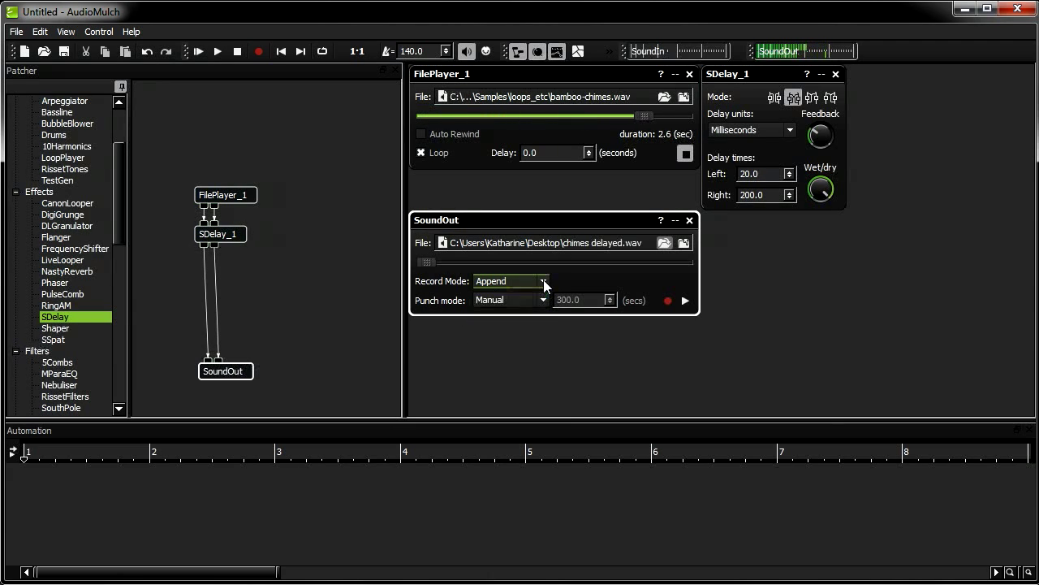
left_click(660, 220)
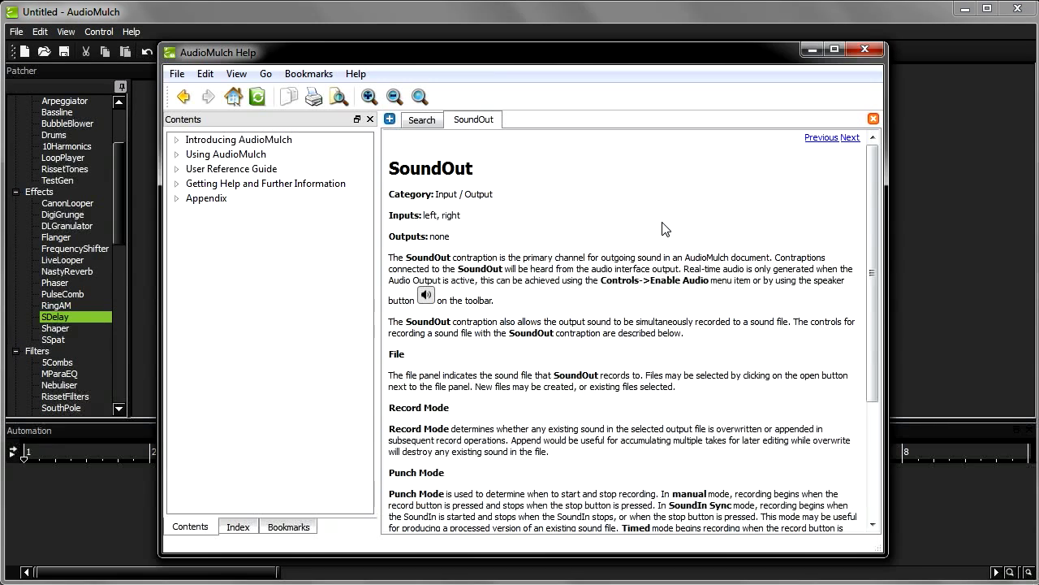
left_click(867, 49)
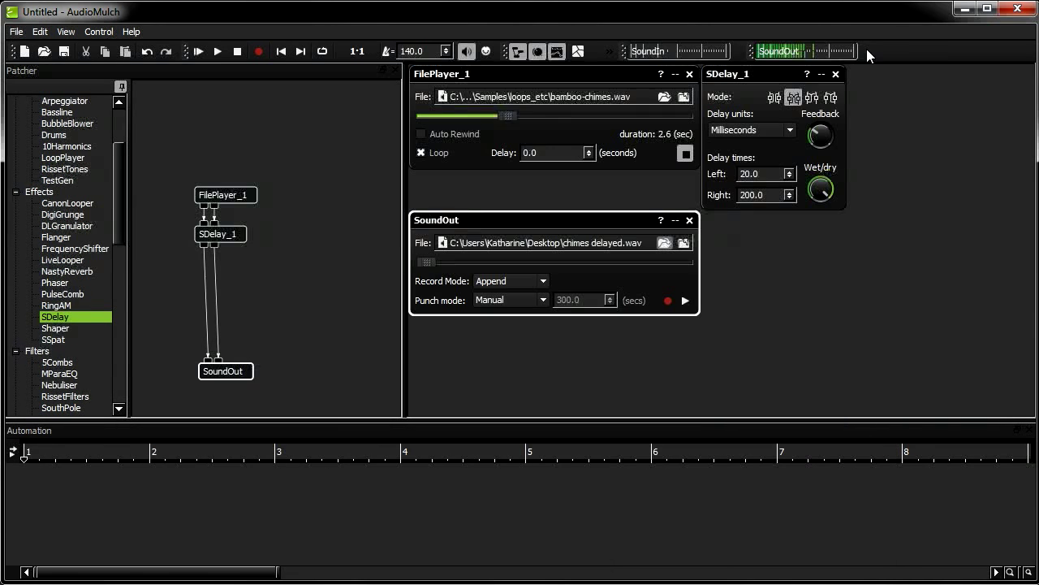
Record about 13.5 seconds of the delayed chimes into chimes delayed.wav.
left_click(666, 299)
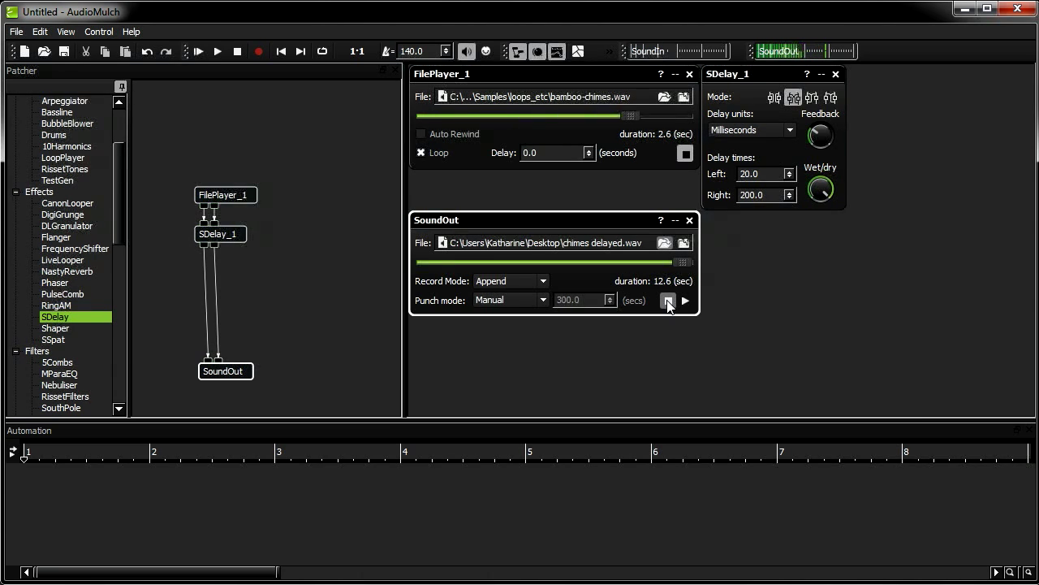
left_click(669, 301)
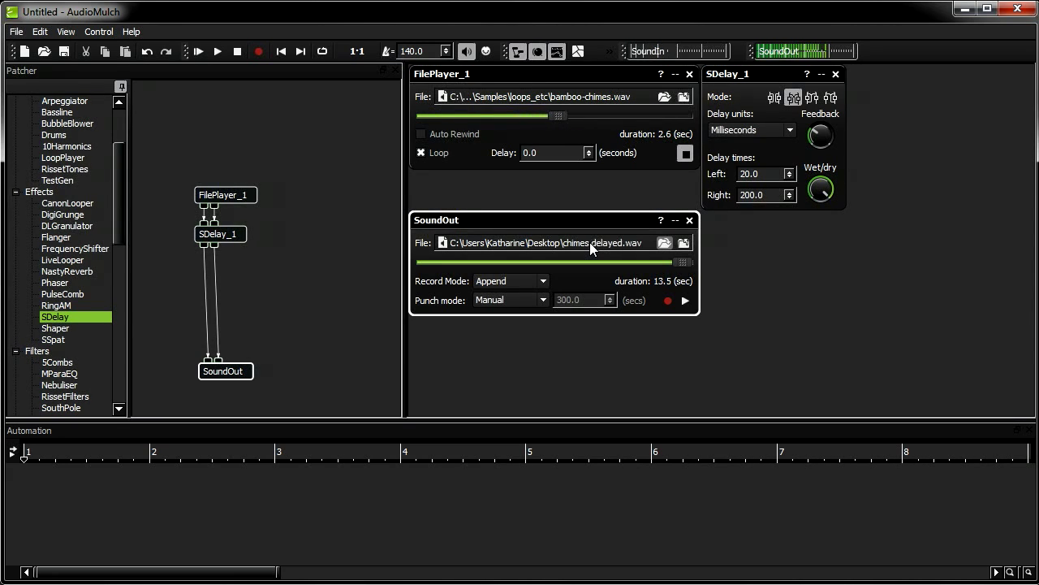
Stop the chimes player, audition the recording, and open File > Export to Sound File.
left_click(686, 154)
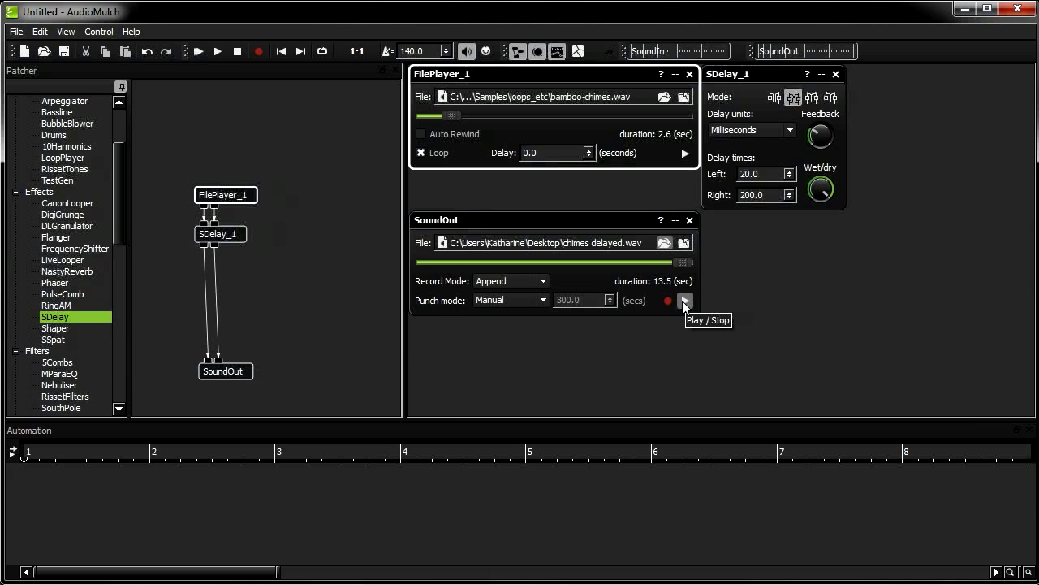
left_click(687, 302)
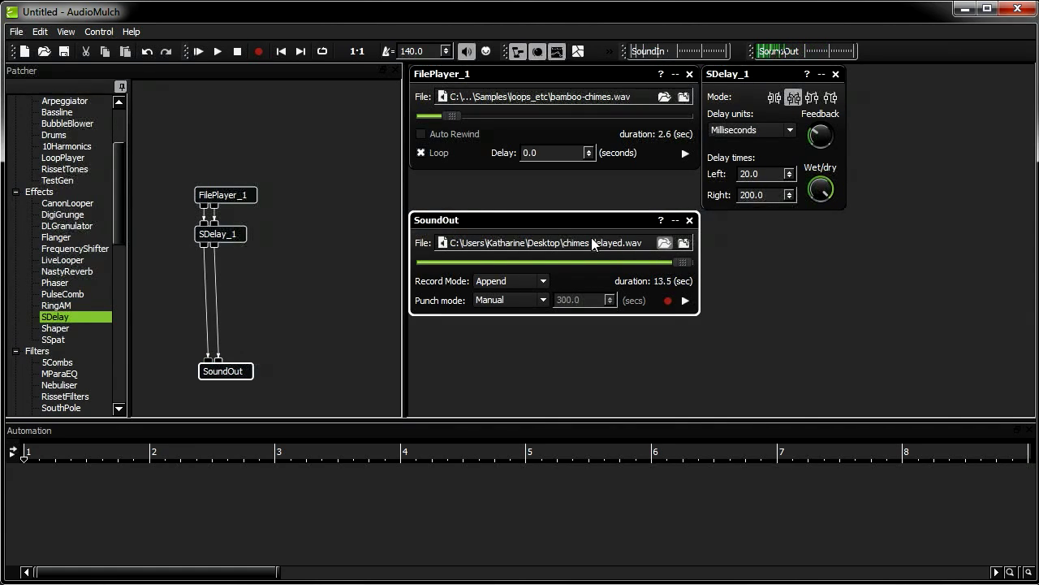
left_click(9, 34)
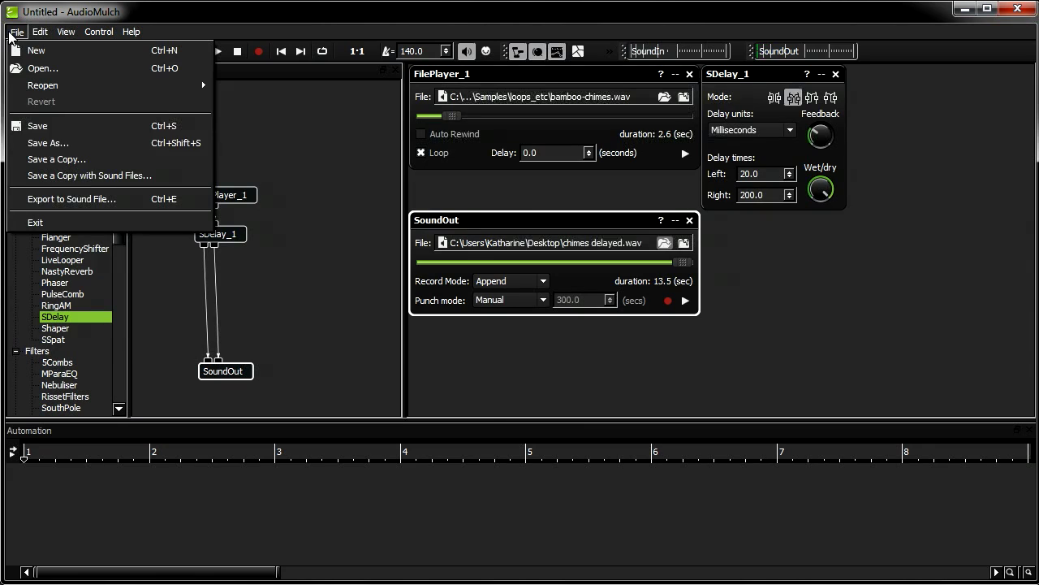
left_click(77, 199)
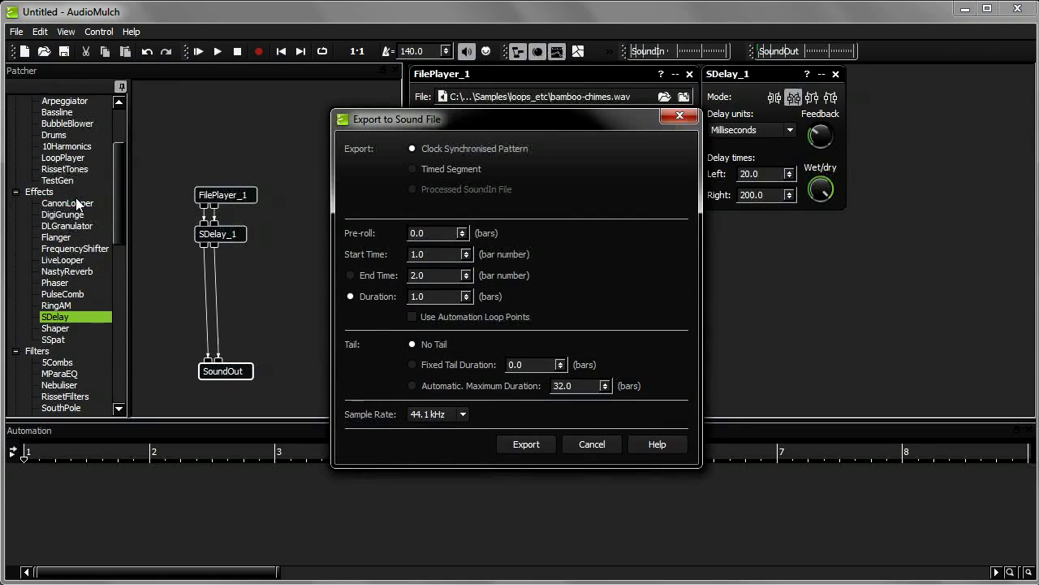